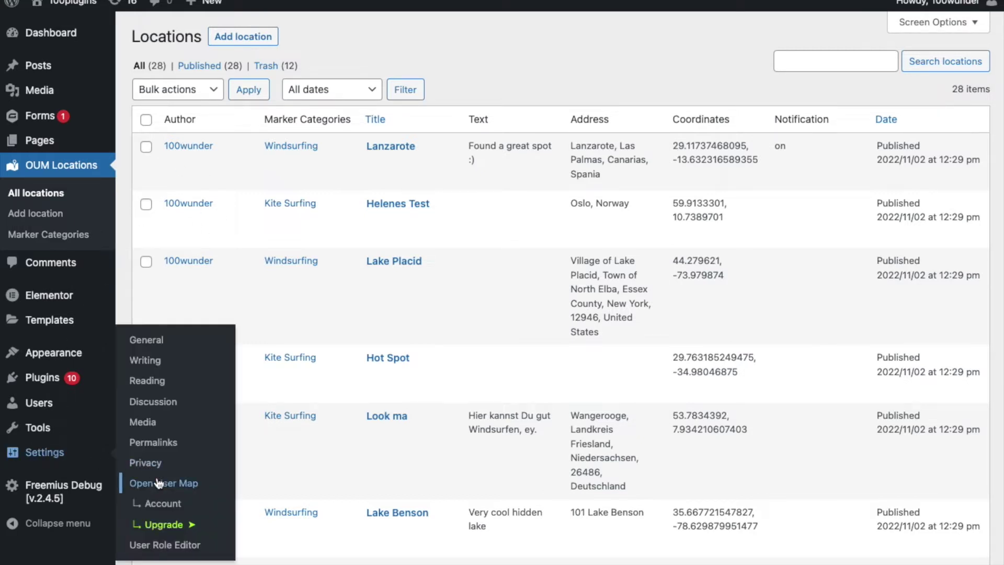
Export all published Open User Map locations to locations.csv, replacing the existing file
left_click(158, 482)
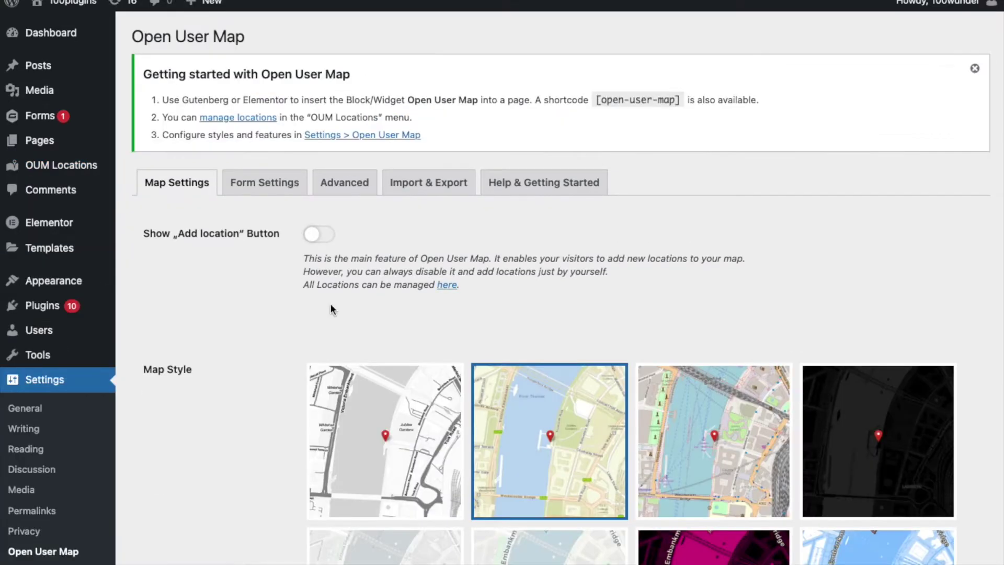
left_click(421, 185)
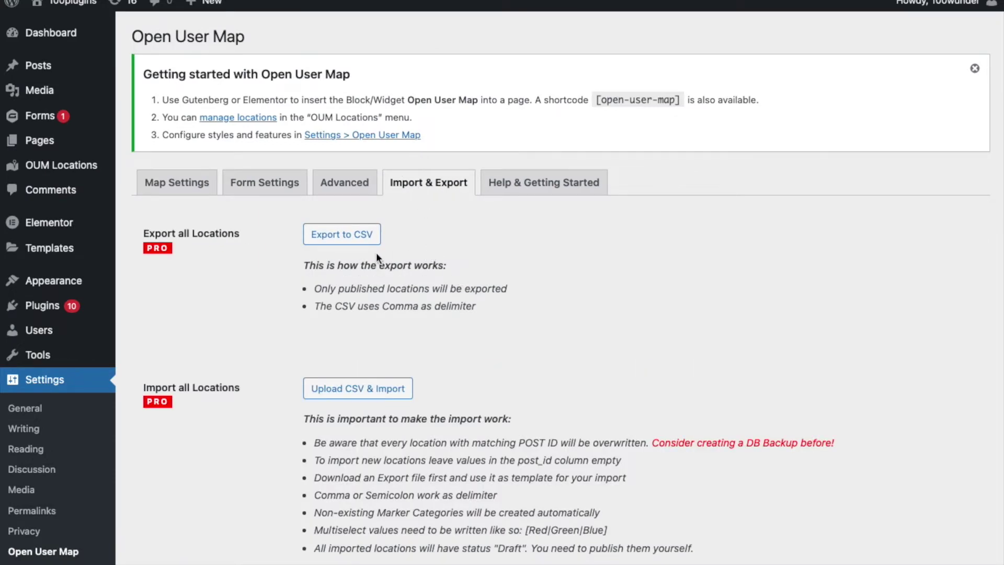
left_click(342, 235)
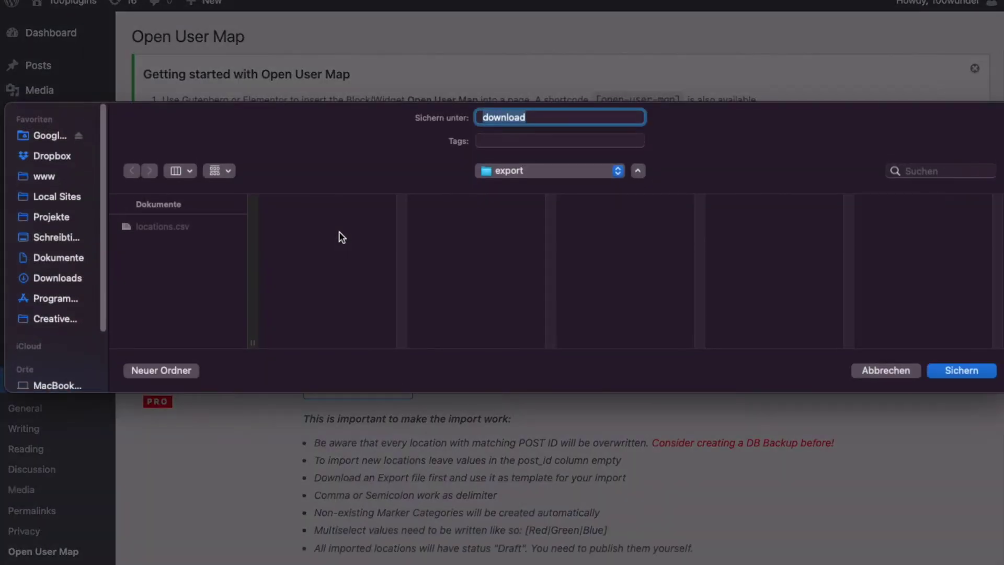
left_click(169, 228)
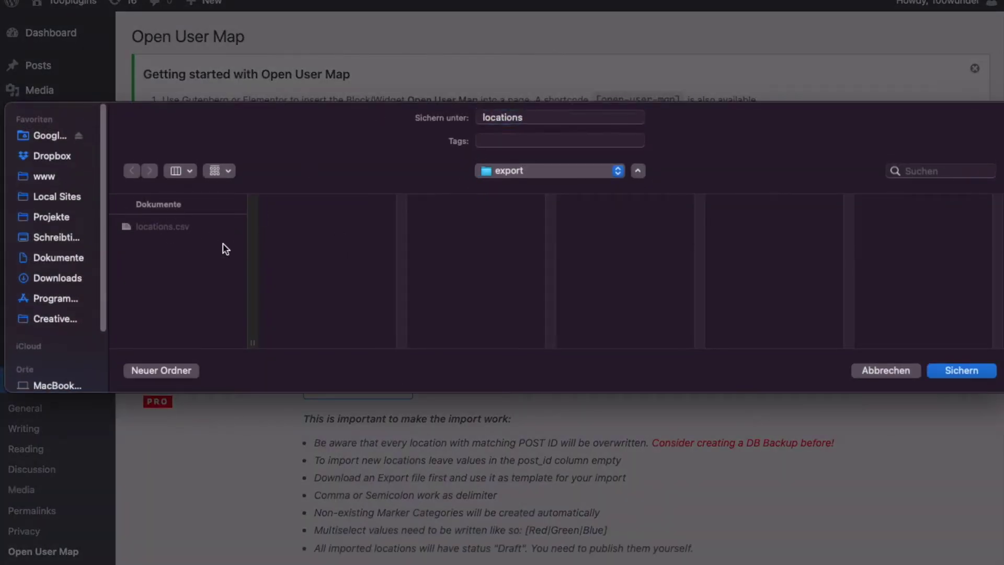
left_click(962, 371)
left_click(561, 314)
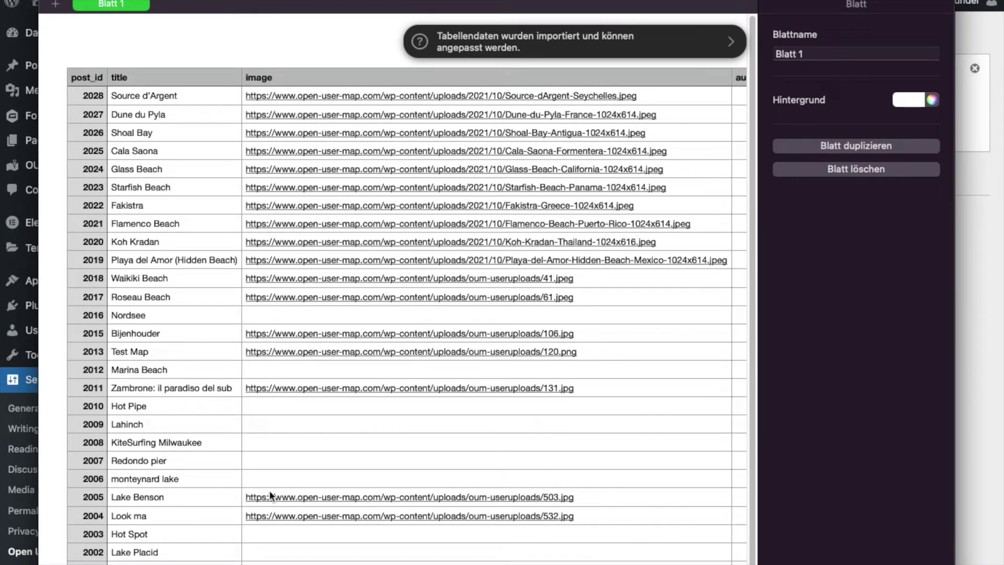
Browse the exported locations table in Numbers and select Cala Saona's title in cell B5
left_click(334, 473)
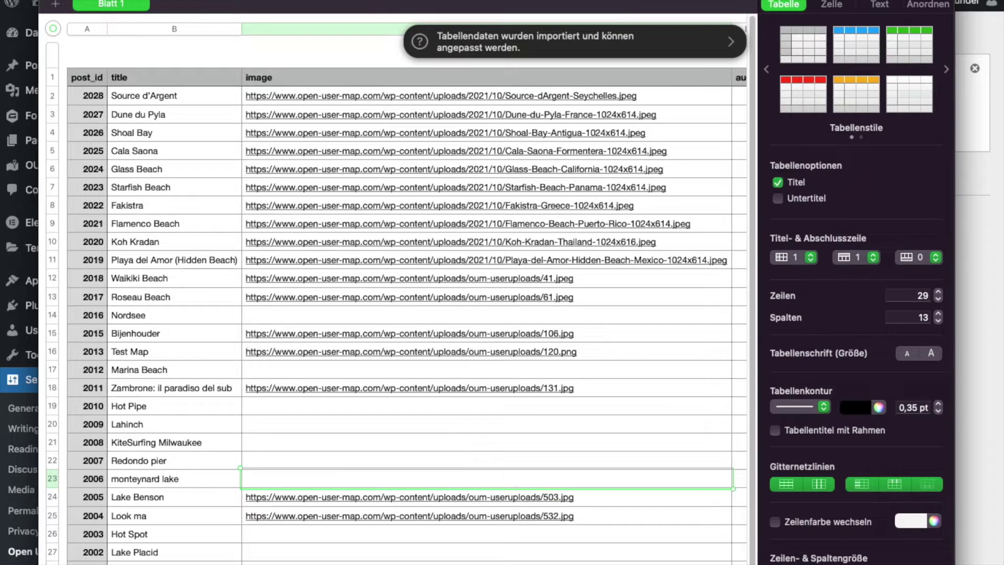
left_click(319, 57)
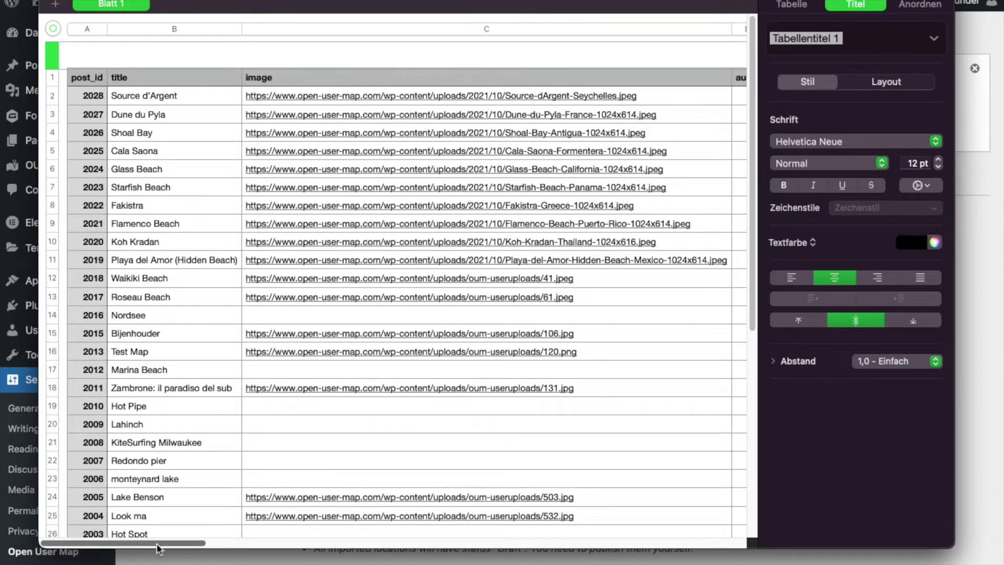
mouse_move(157, 550)
left_mouse_down()
mouse_move(187, 546)
mouse_move(157, 545)
left_mouse_up()
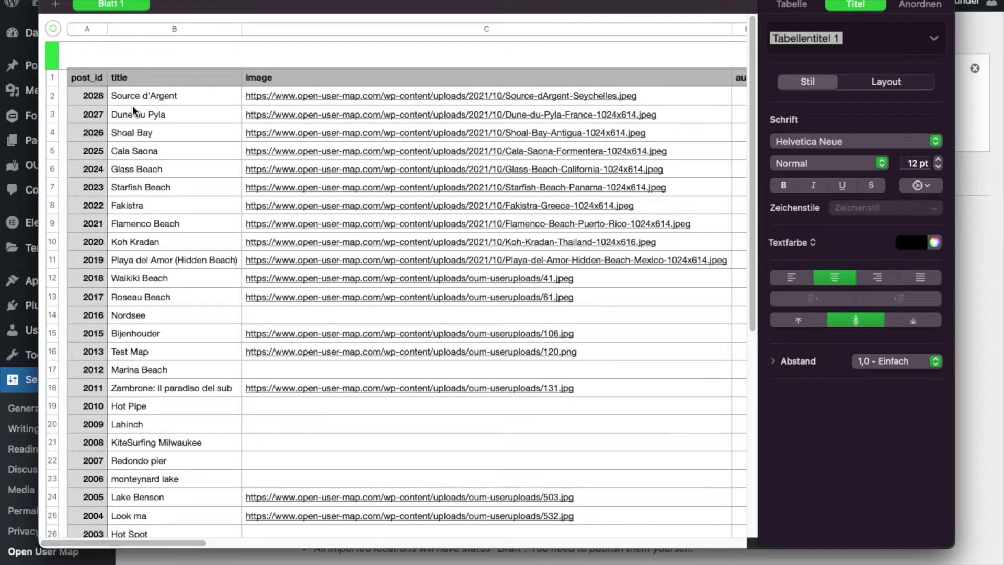
left_click_drag(157, 544, 265, 542)
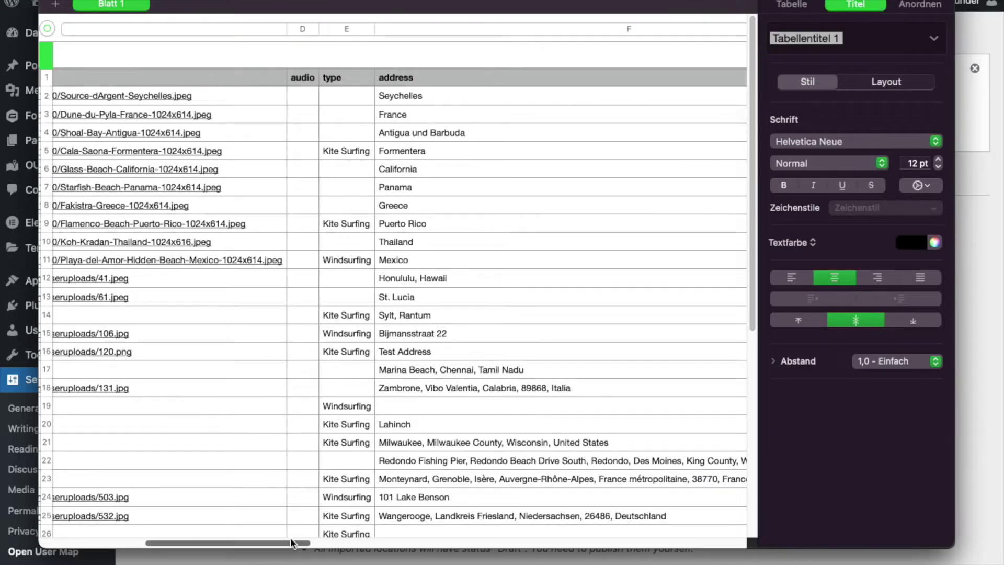
mouse_move(295, 543)
left_mouse_down()
mouse_move(597, 538)
mouse_move(177, 542)
left_mouse_up()
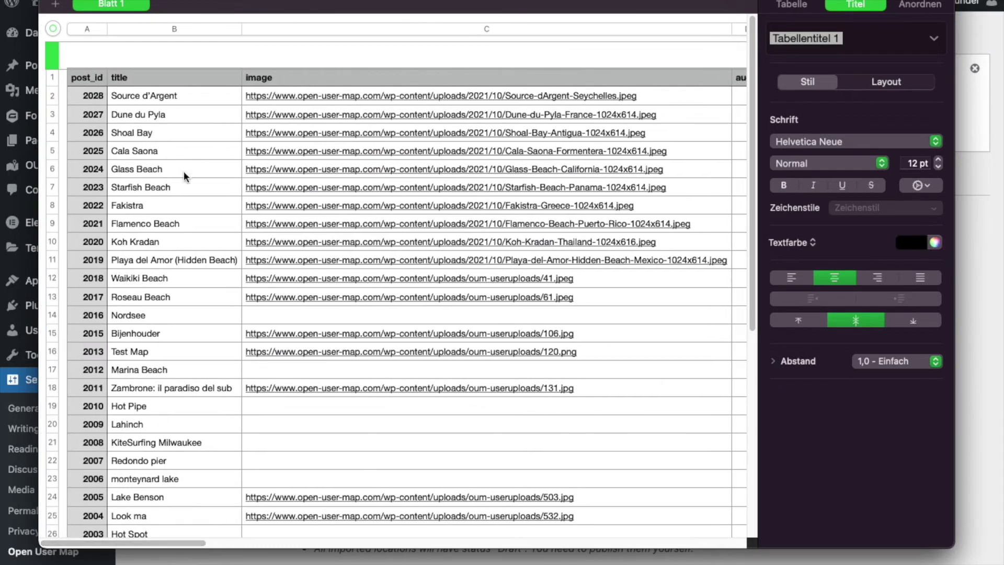
left_click(163, 149)
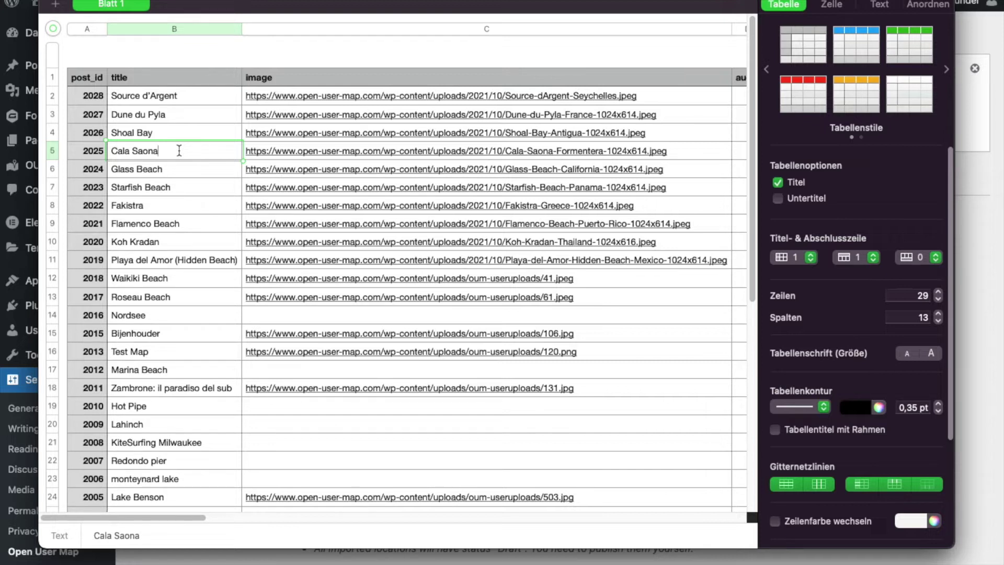
type("(")
type("Spain)")
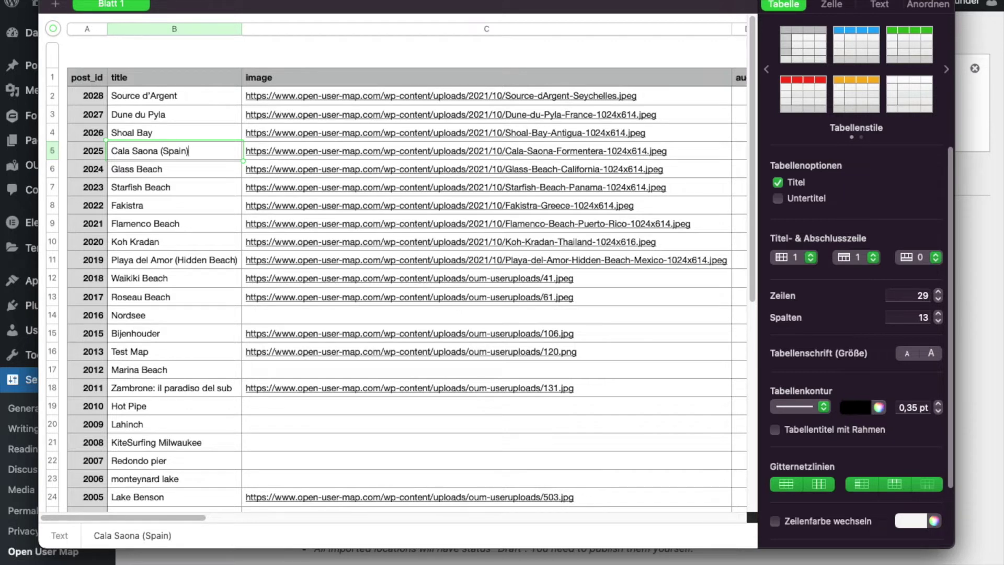
Confirm the 'Cala Saona (Spain)' title in B5 and replace Kite Surfing with Windsurfing in E5
key("Return")
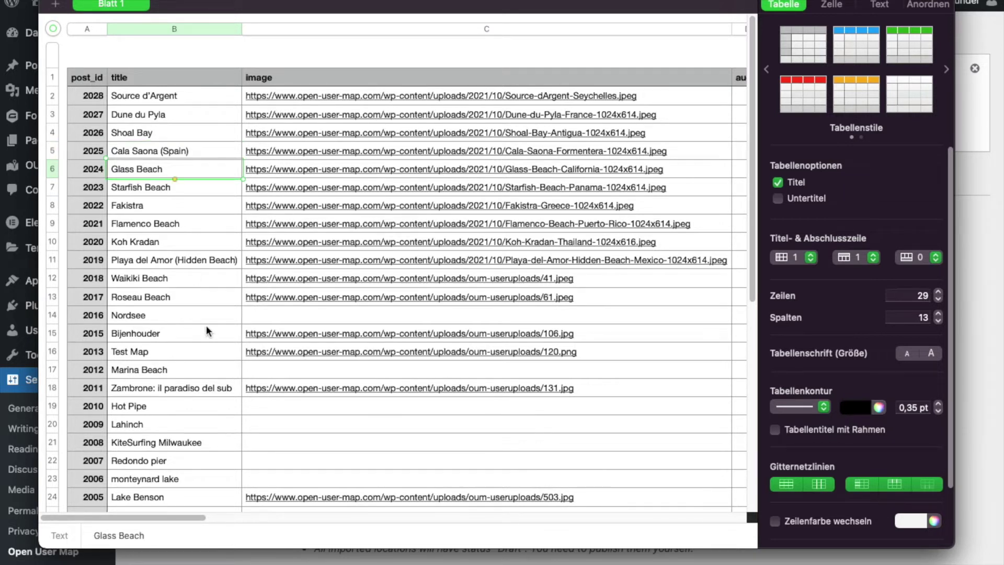
left_click_drag(174, 518, 223, 518)
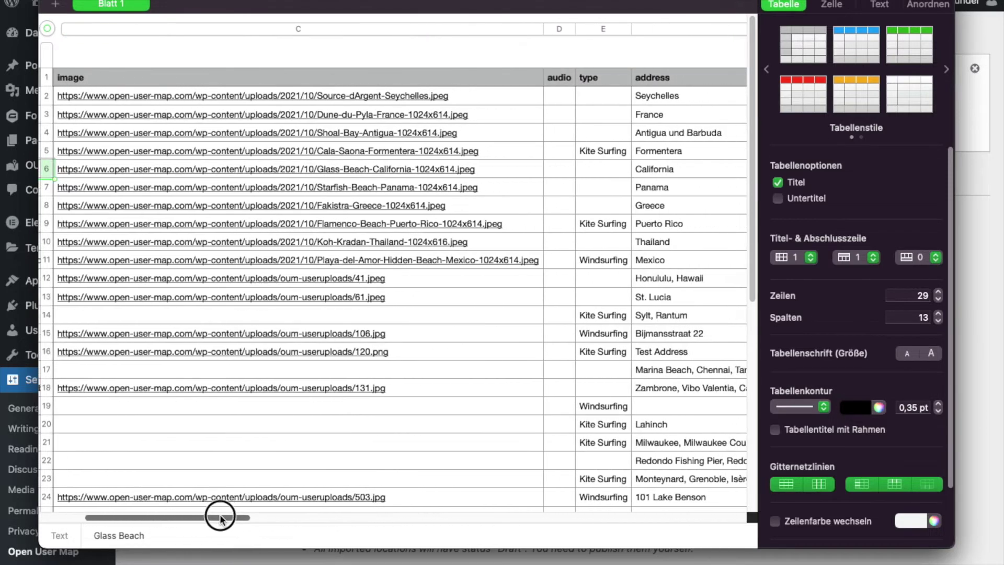
left_click(600, 153)
double_click(600, 153)
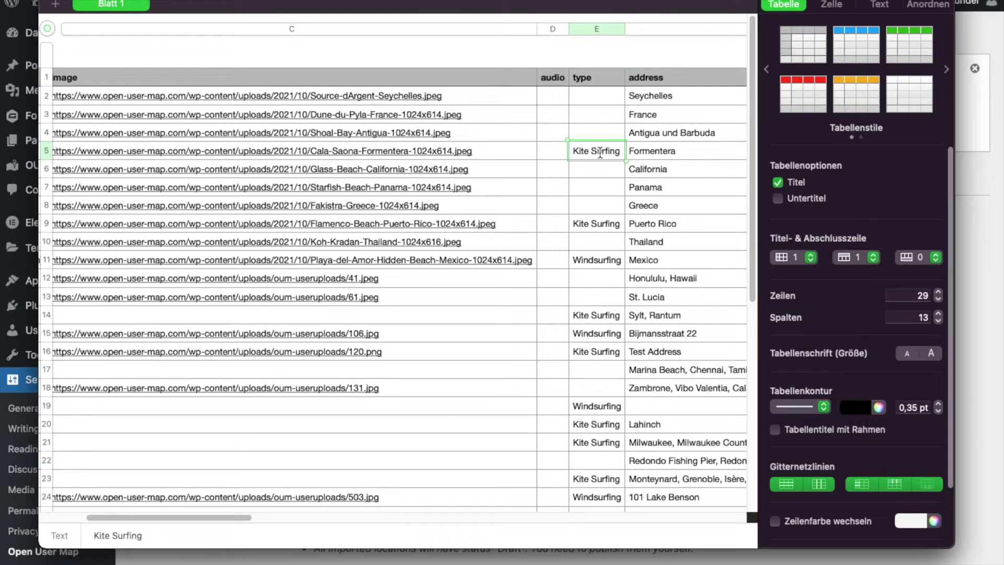
key("super+a")
key("BackSpace")
type("Wind")
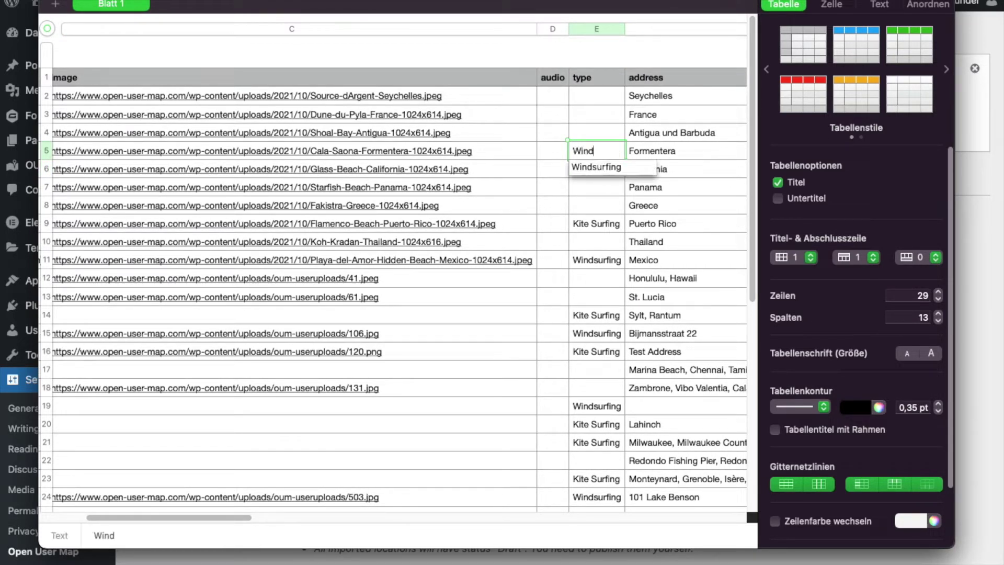
left_click(599, 167)
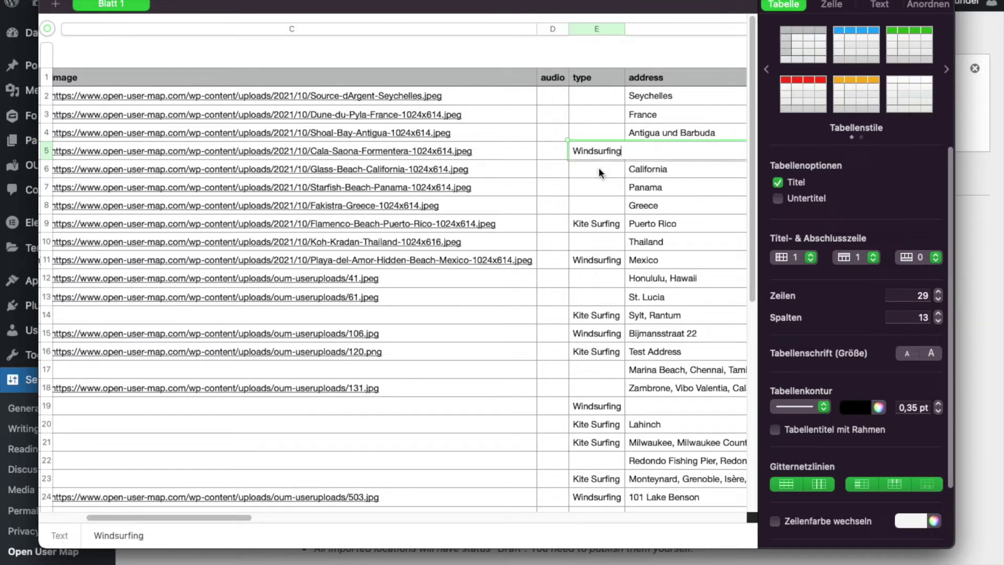
left_click(583, 169)
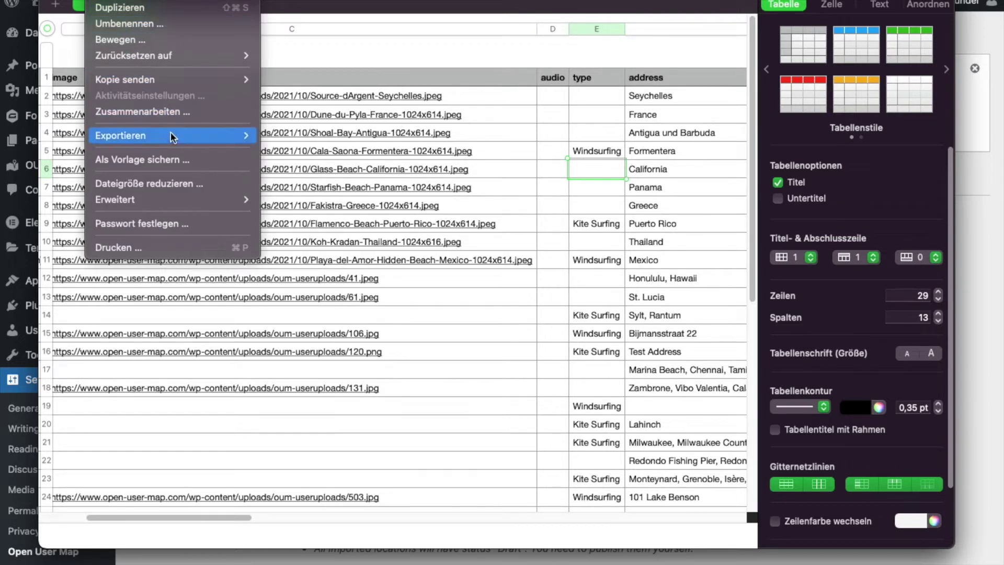
Export the edited sheet as a CSV named locations_edit, then quit Numbers
mouse_move(121, 136)
left_click(297, 167)
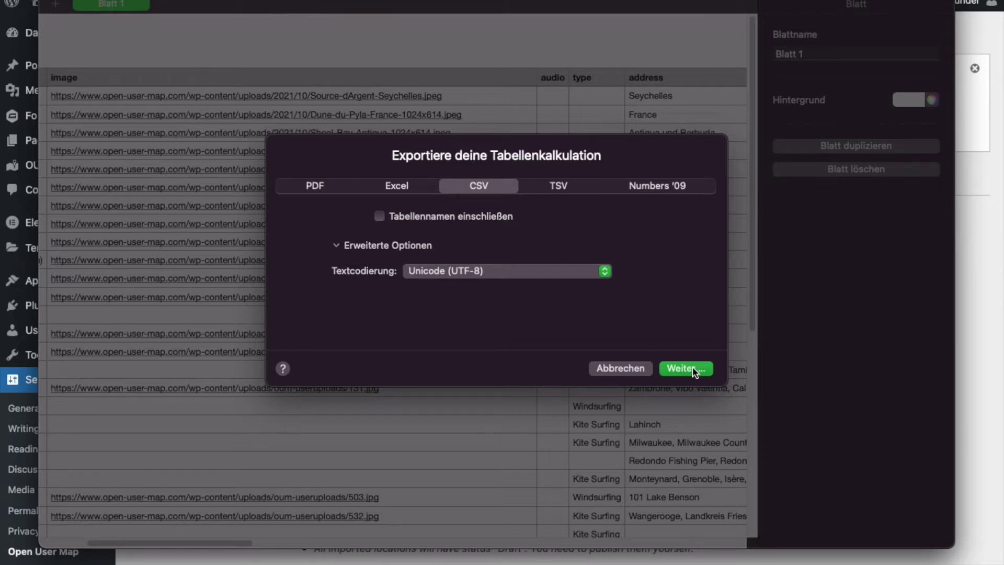
left_click(692, 367)
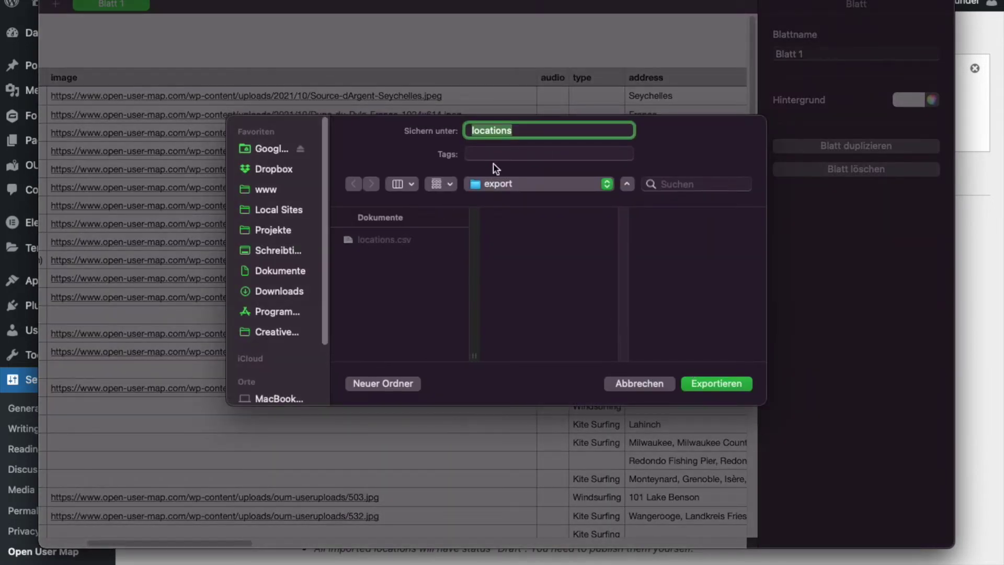
left_click(527, 131)
type("_edit")
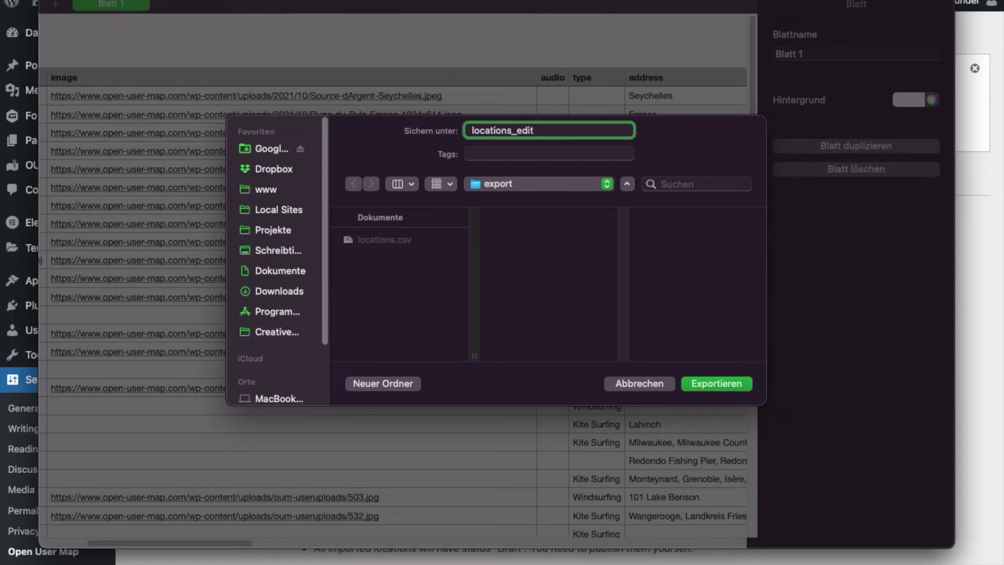
left_click(717, 383)
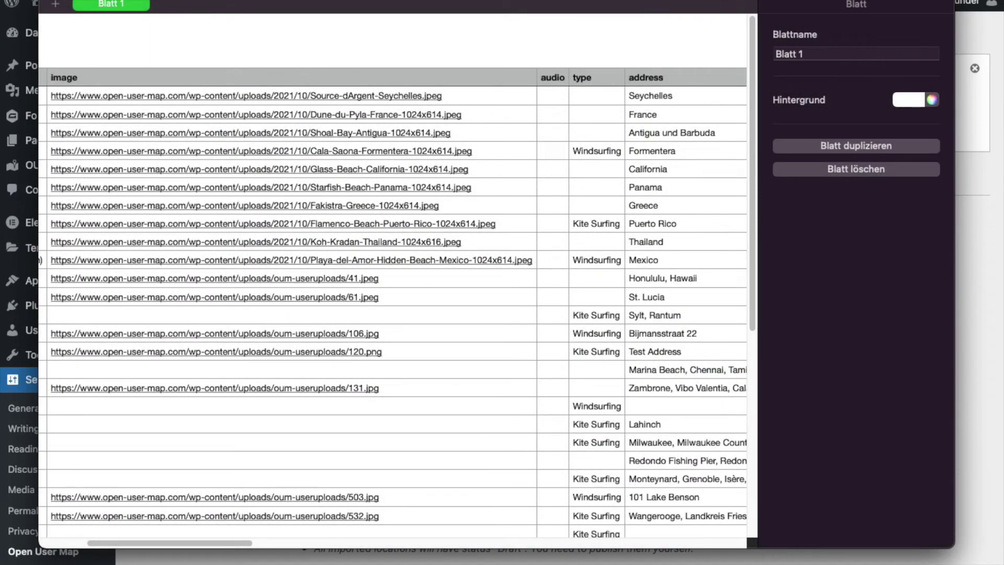
key("super+q")
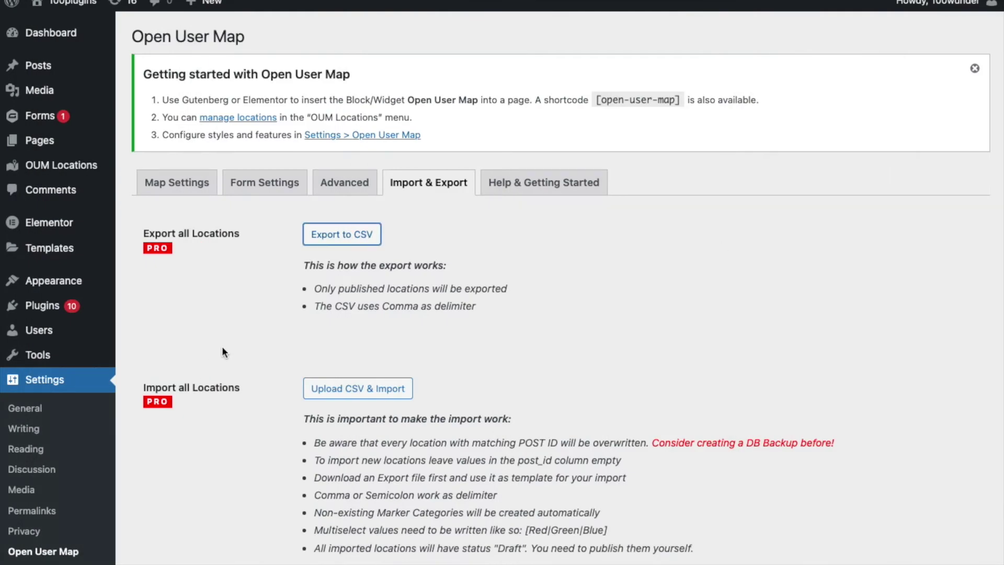
scroll(266, 376, "down", 1)
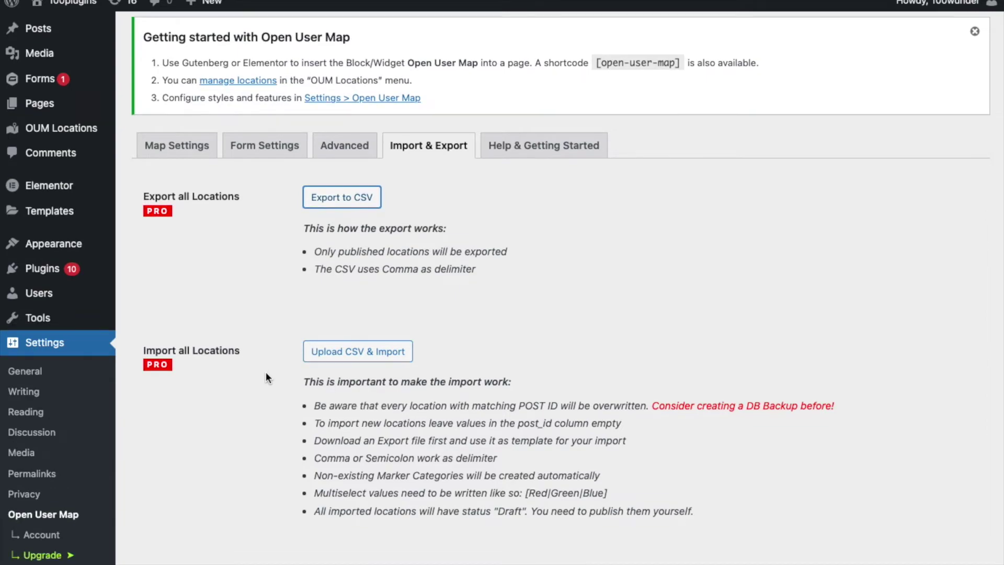
Upload locations_edit.csv through Upload CSV & Import and dismiss the 28-locations success message
left_click(358, 352)
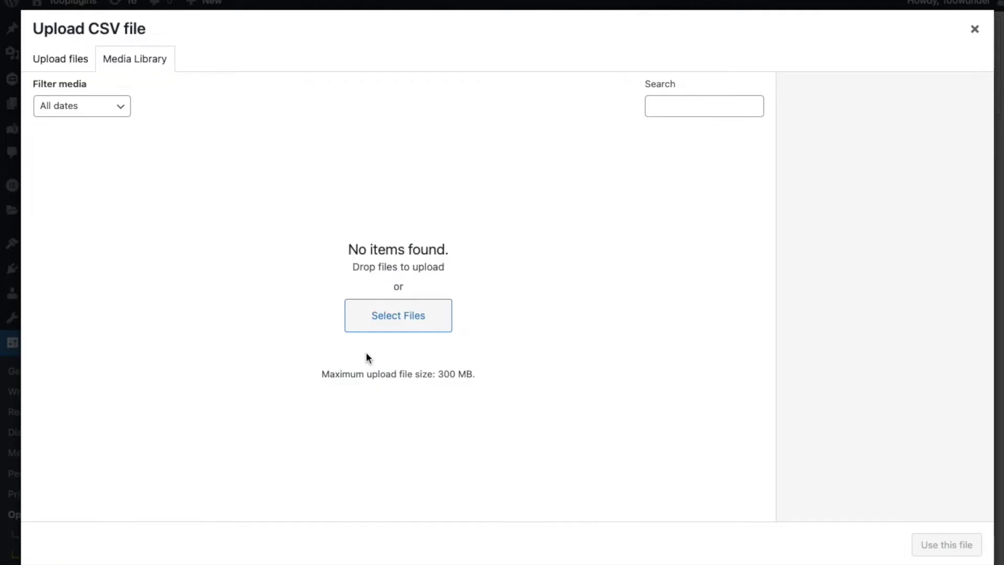
left_click(60, 58)
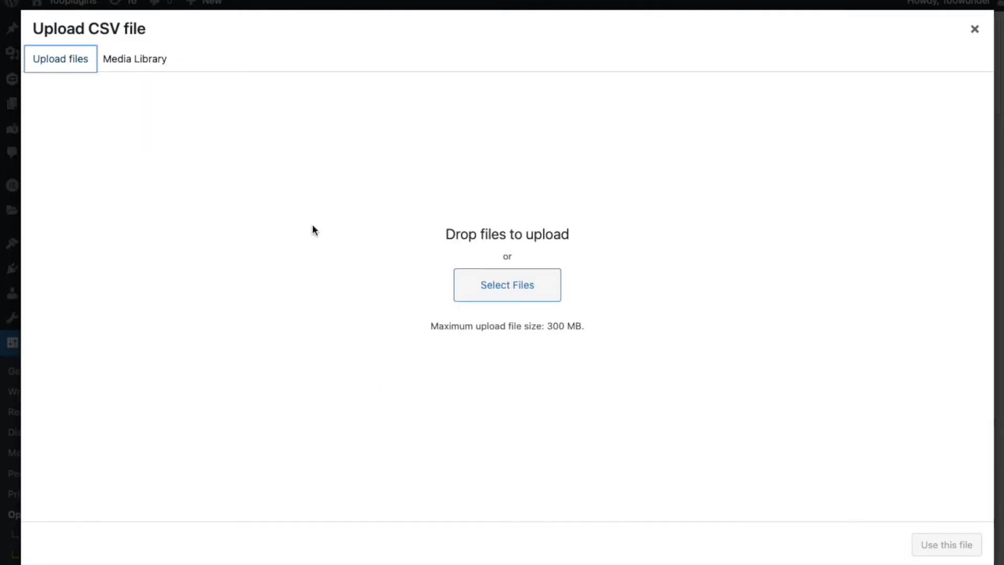
left_click(485, 292)
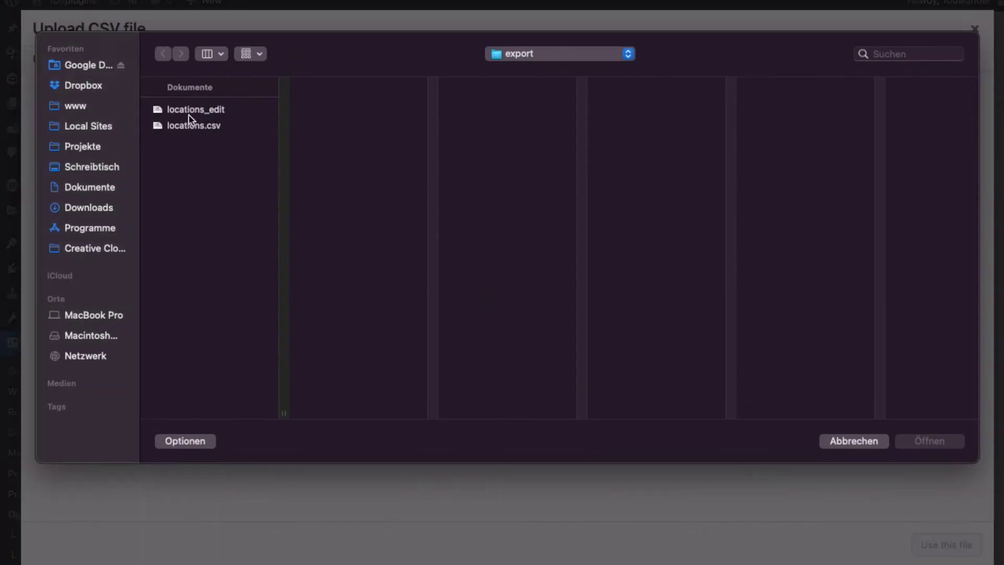
left_click(194, 112)
double_click(195, 113)
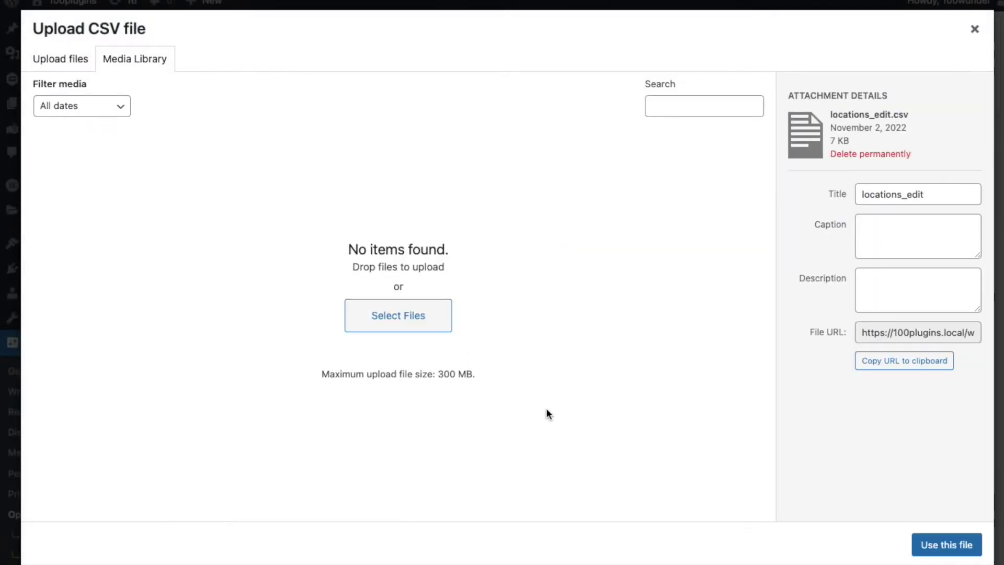
left_click(932, 542)
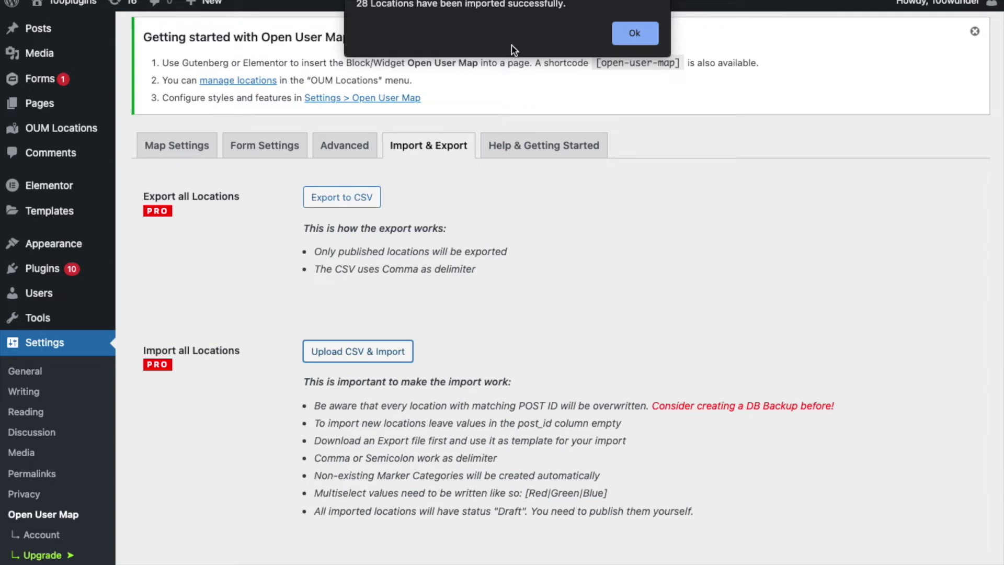
left_click(640, 35)
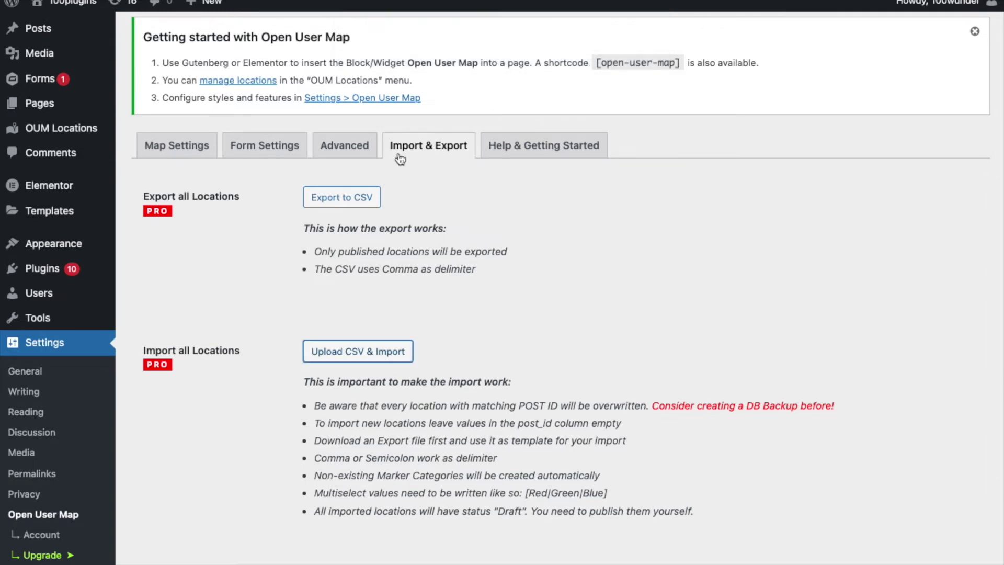
Select every location under All locations and choose the Edit bulk action
left_click(57, 128)
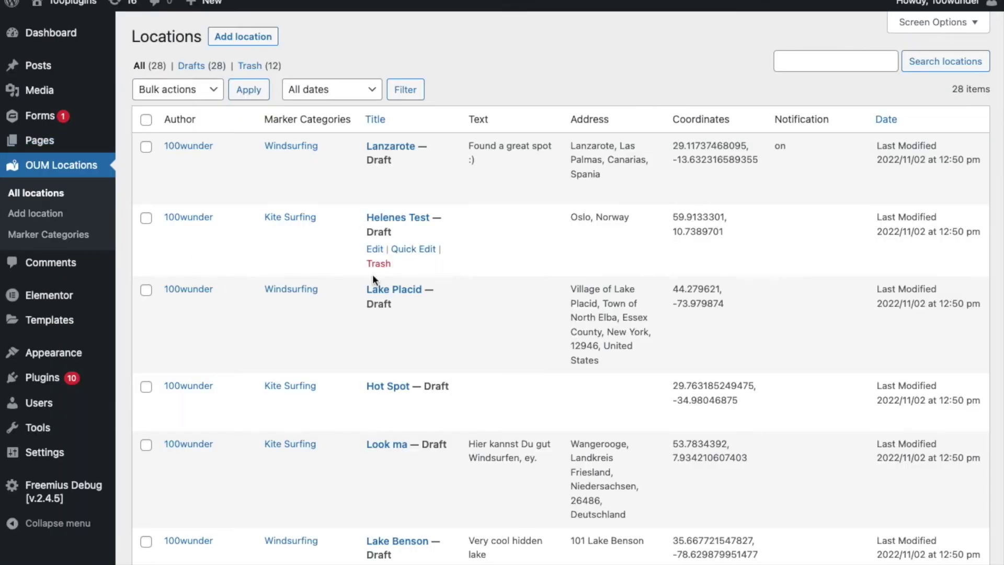
mouse_move(392, 191)
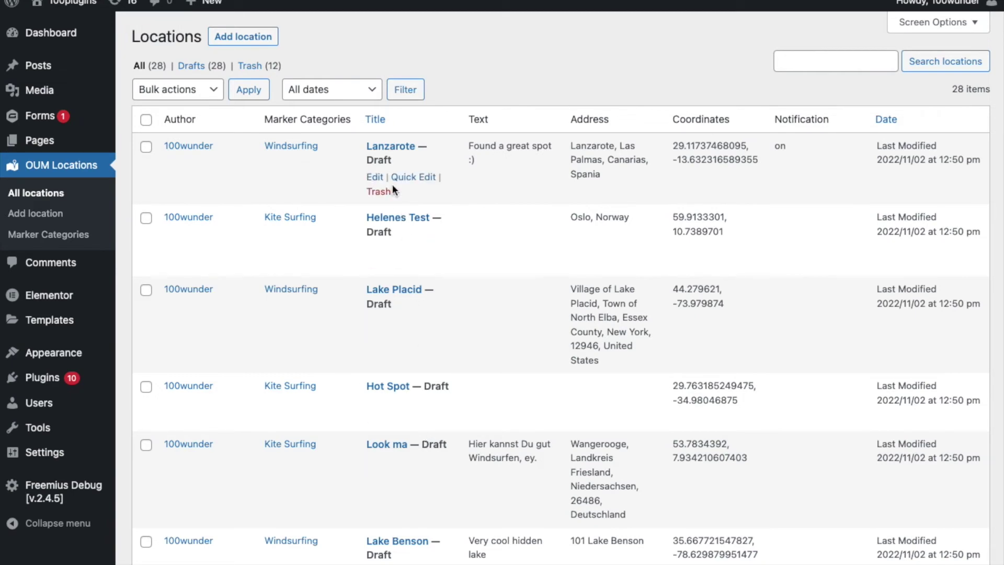
scroll(407, 484, "down", 5)
scroll(408, 485, "up", 4)
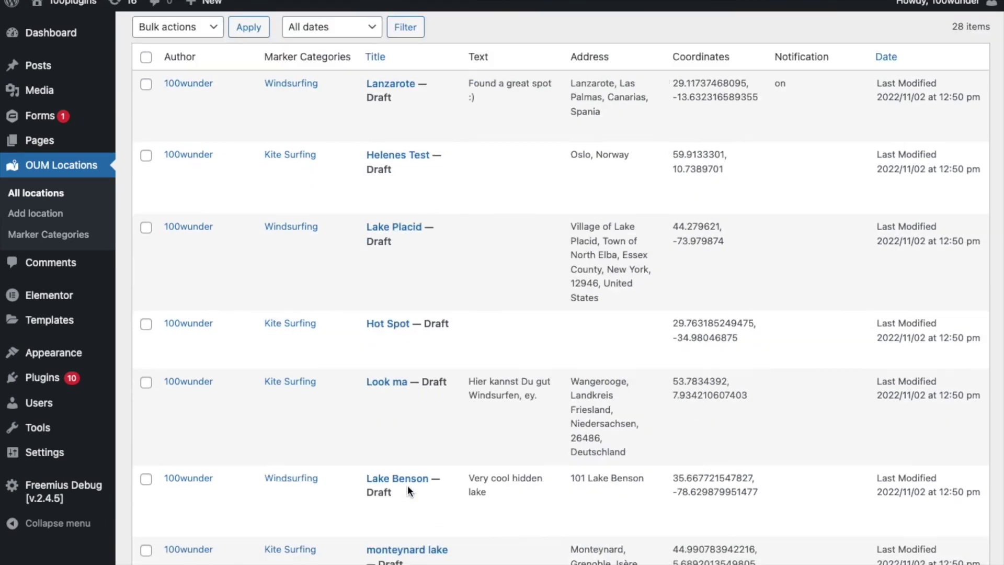
scroll(408, 485, "up", 2)
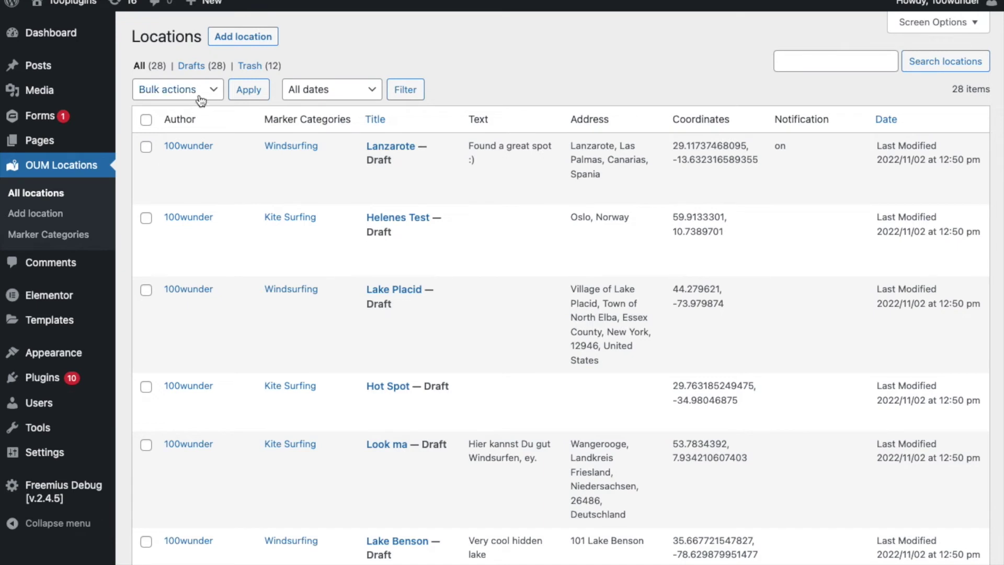
left_click(146, 119)
left_click(170, 92)
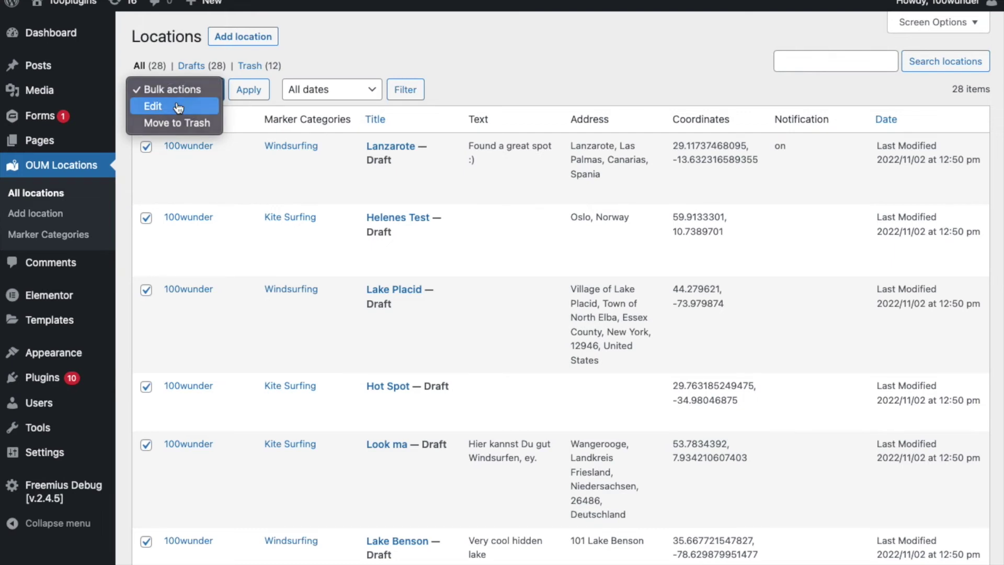
left_click(178, 106)
Apply the bulk edit with Status set to Published for all 28 locations
left_click(249, 90)
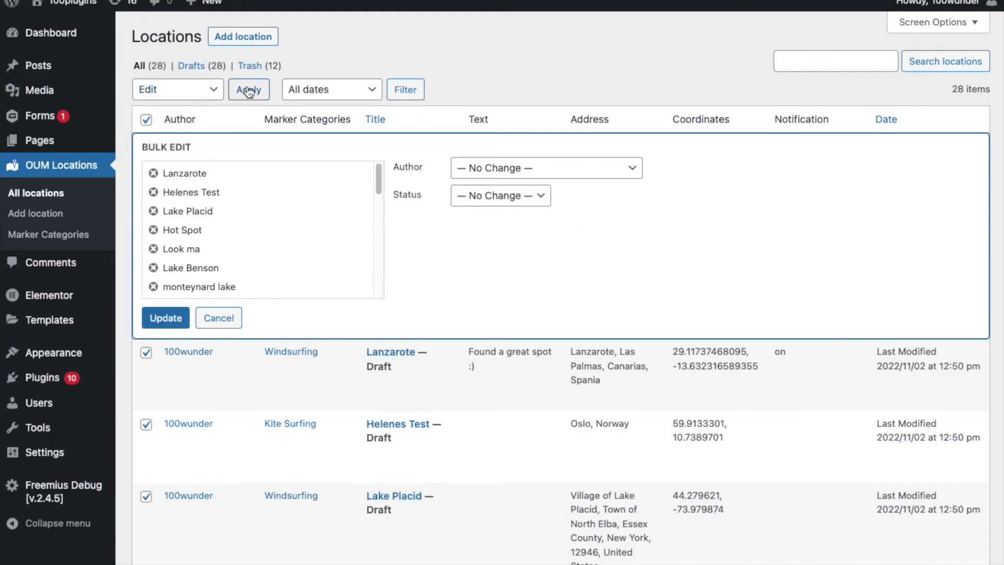
left_click(501, 195)
left_click(484, 212)
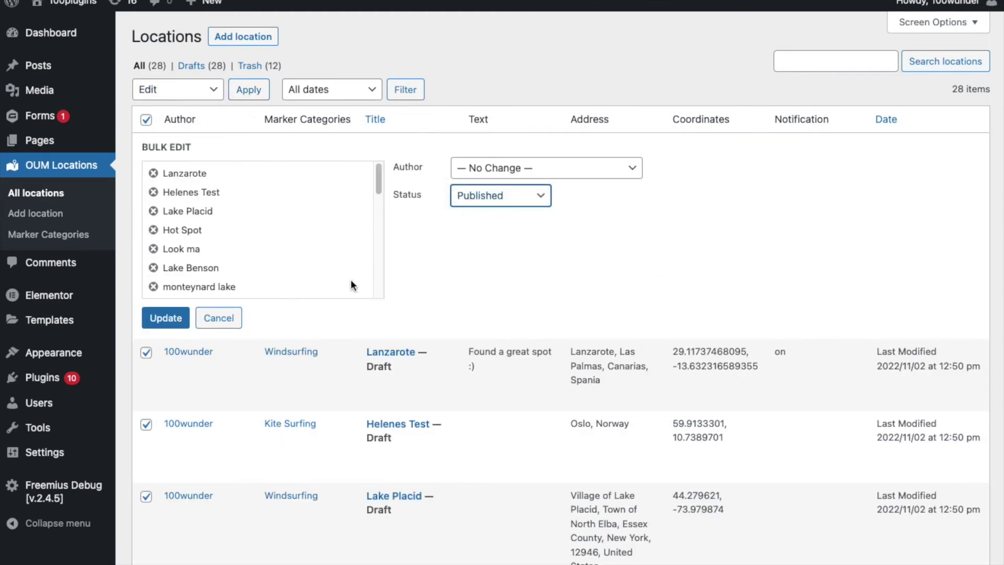
left_click(165, 318)
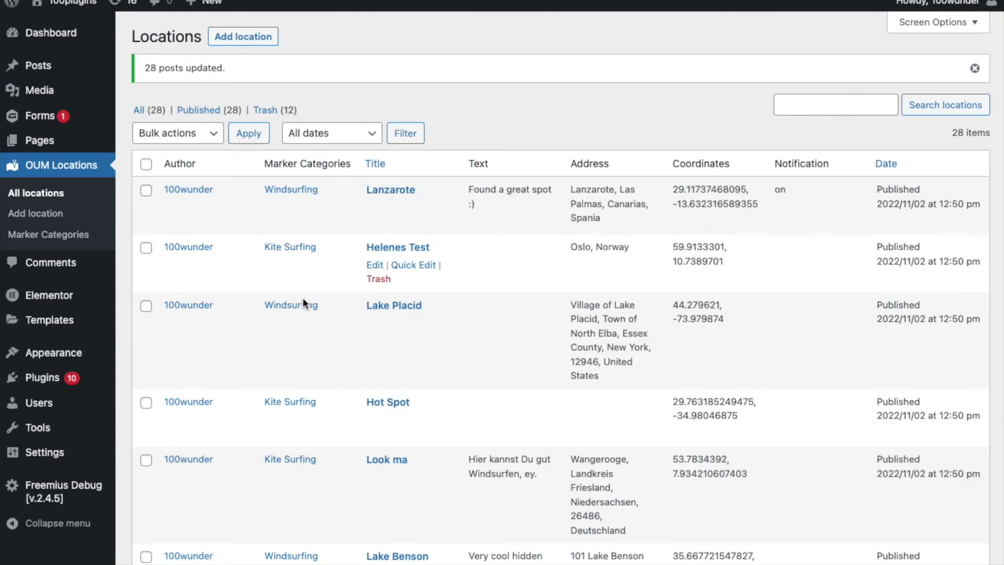
scroll(412, 329, "down", 2)
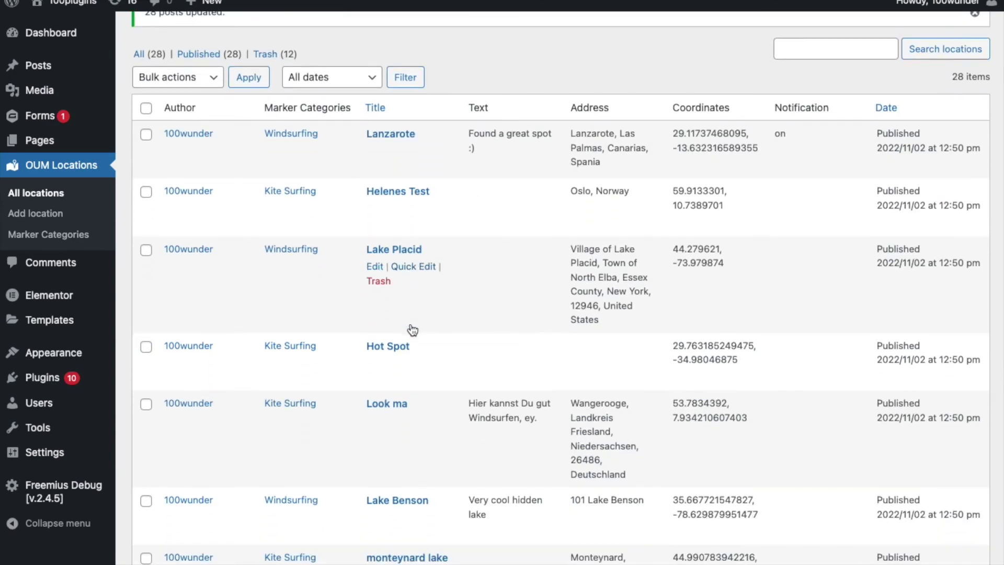
scroll(413, 329, "down", 3)
scroll(413, 328, "down", 3)
scroll(412, 329, "down", 3)
scroll(413, 329, "down", 2)
scroll(412, 328, "down", 3)
scroll(413, 329, "down", 1)
scroll(413, 328, "down", 4)
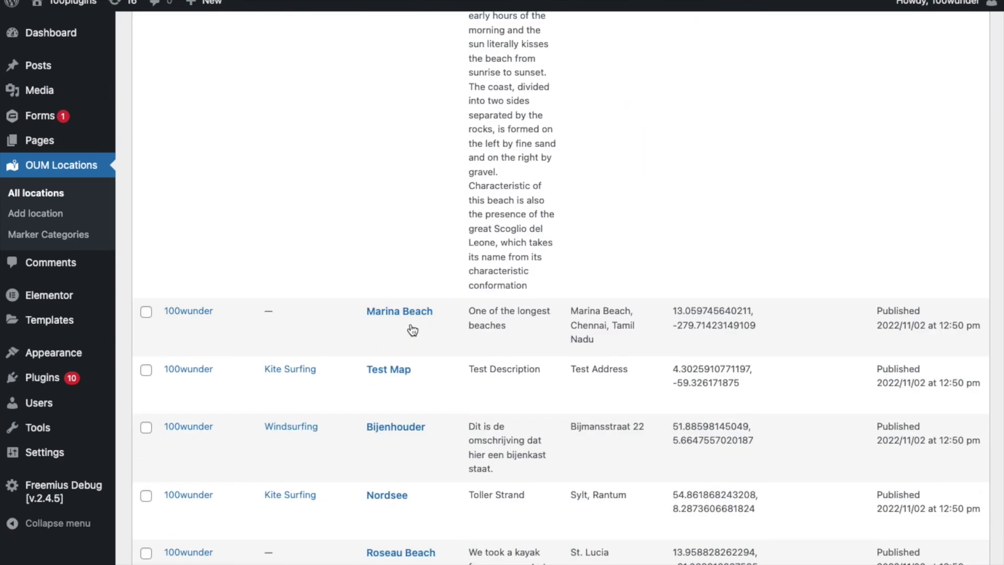
scroll(413, 328, "down", 3)
scroll(413, 329, "down", 3)
scroll(412, 329, "down", 3)
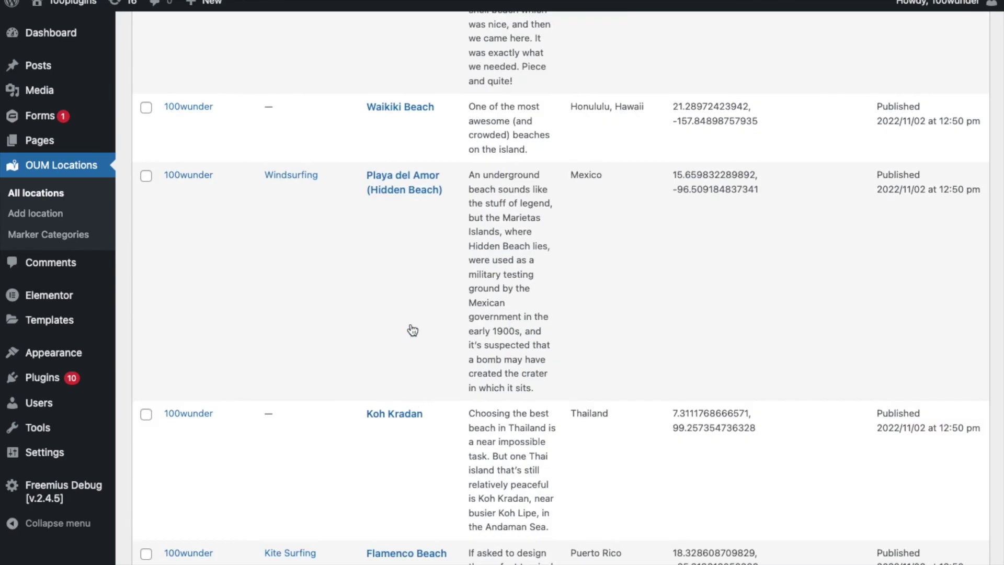
scroll(413, 329, "down", 2)
scroll(413, 329, "down", 3)
scroll(412, 329, "down", 3)
scroll(413, 329, "down", 3)
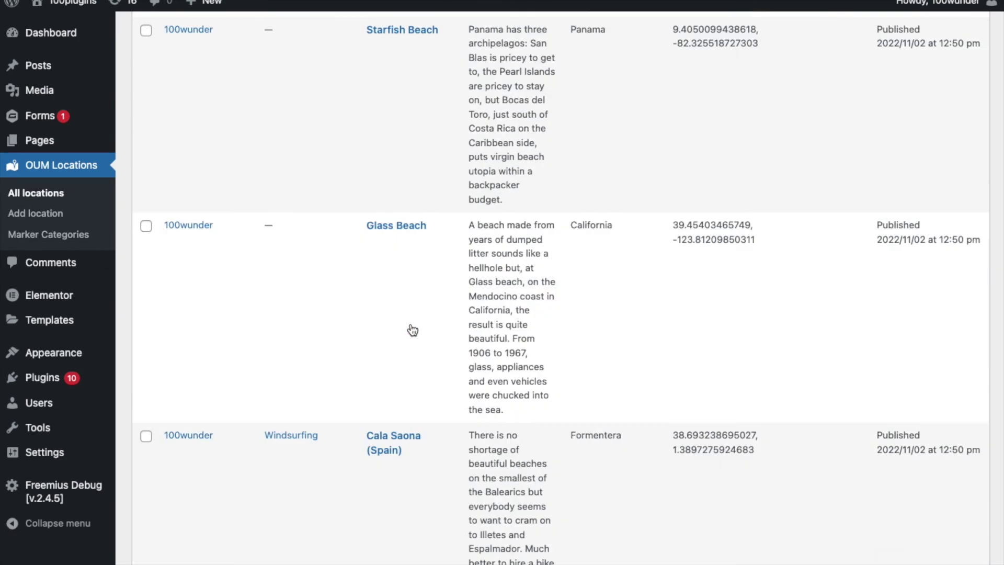
scroll(413, 329, "down", 2)
scroll(412, 329, "down", 1)
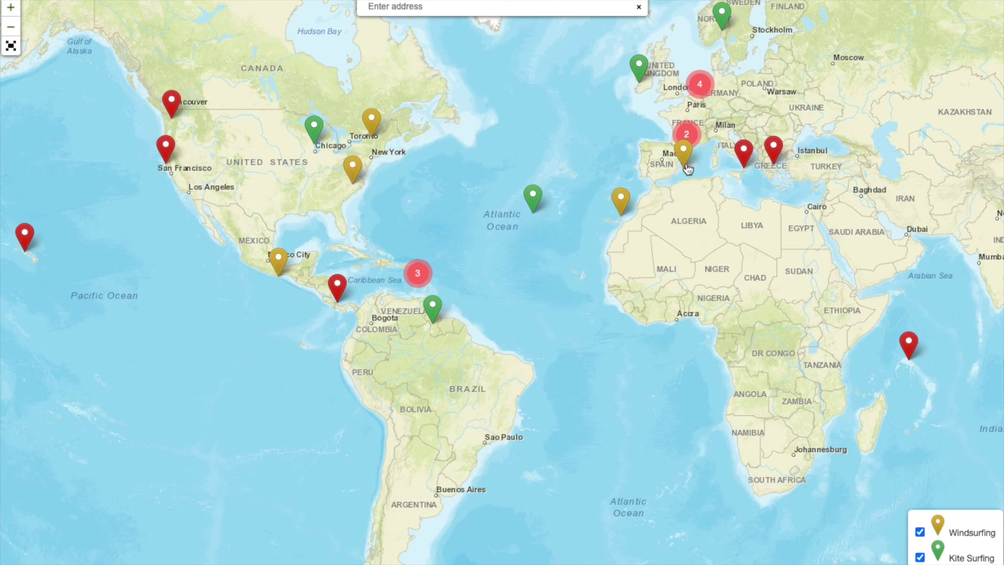
Pan the front-end map toward the western Mediterranean and open the Cala Saona (Spain) marker popup
left_click_drag(687, 167, 623, 269)
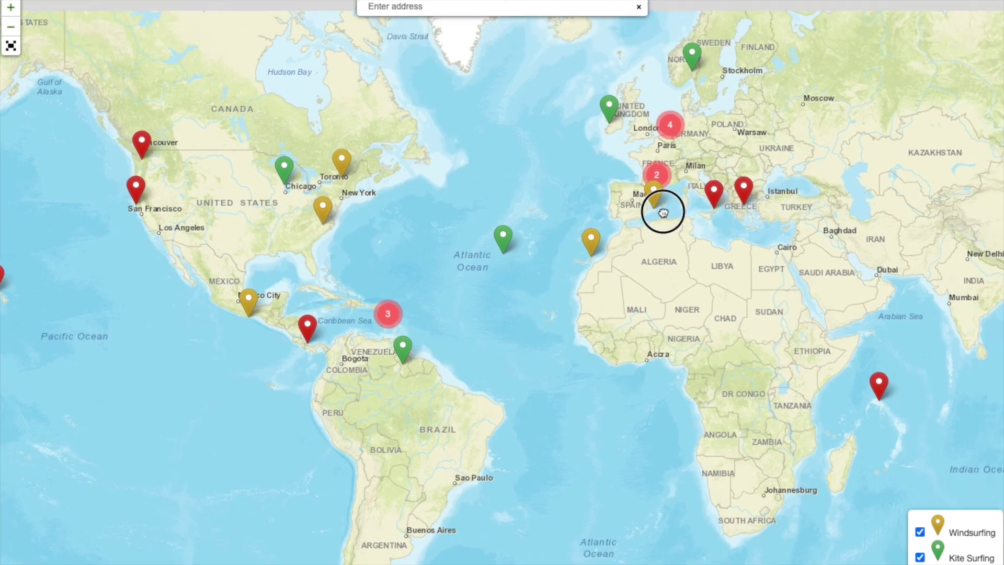
scroll(631, 271, "up", 1)
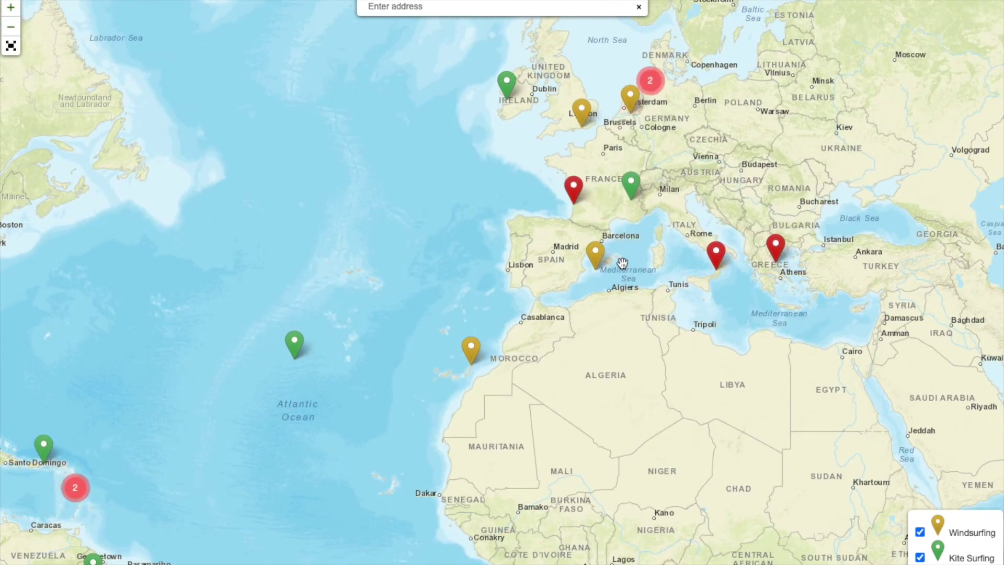
scroll(631, 270, "up", 1)
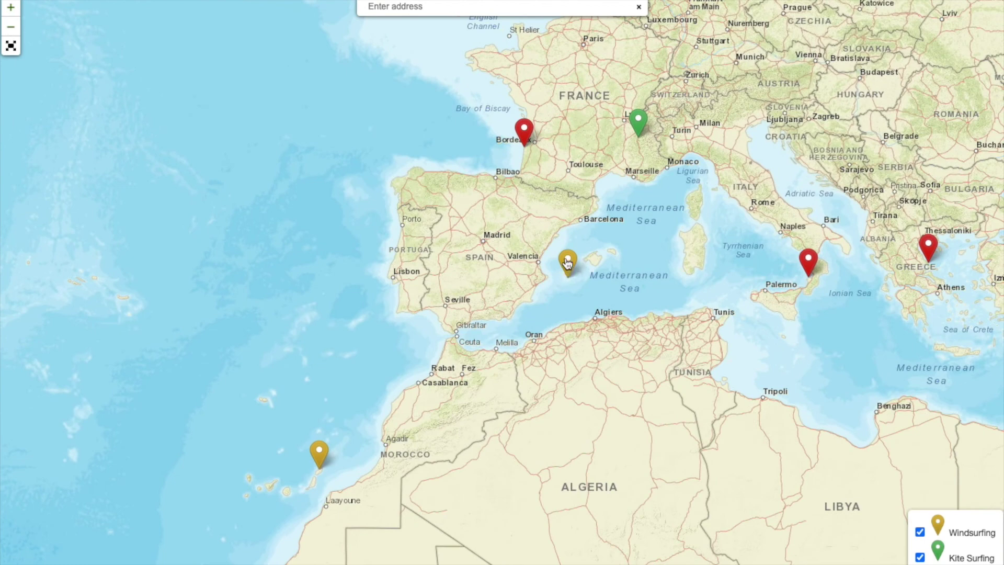
left_click(567, 261)
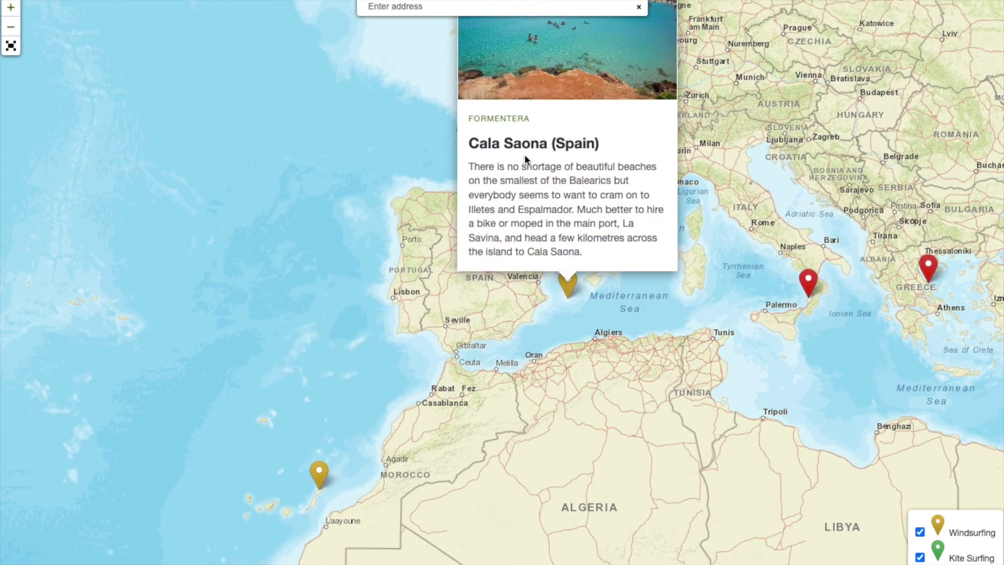